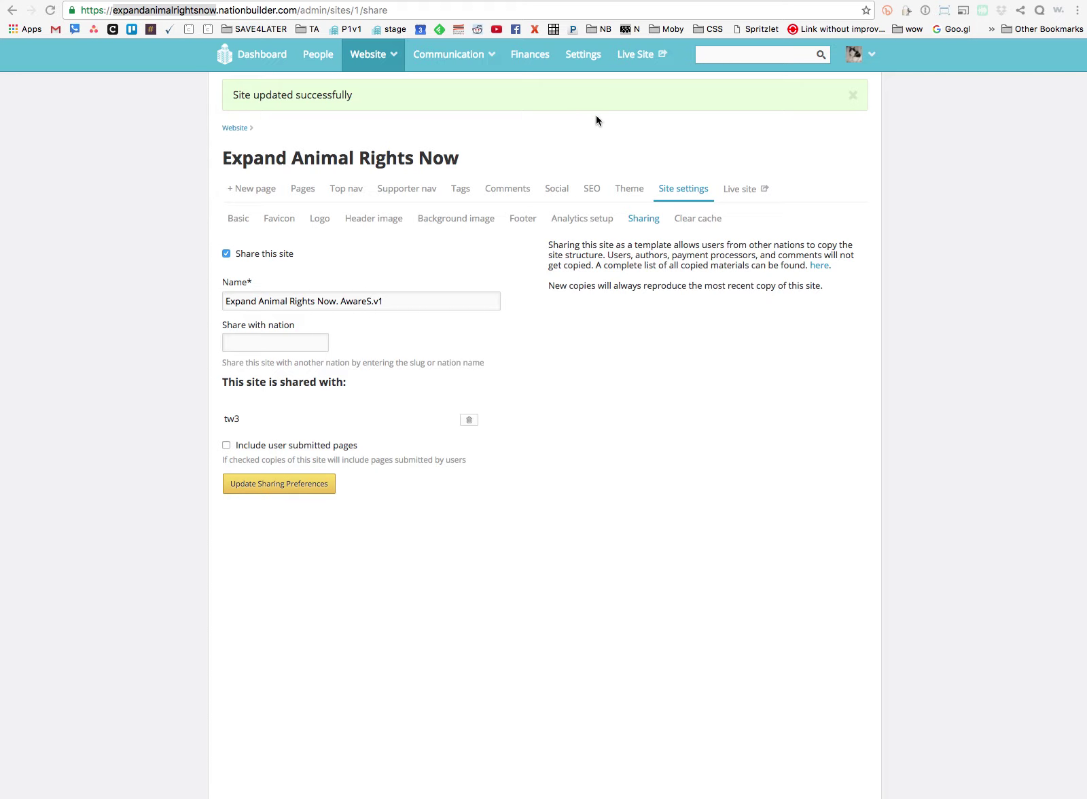
# Reload the tw3 new site form and autofill name 'Expand Animal Rights Now - TEMP' and slug 'expandanimalrightsnow'.
pyautogui.press('super+Tab')
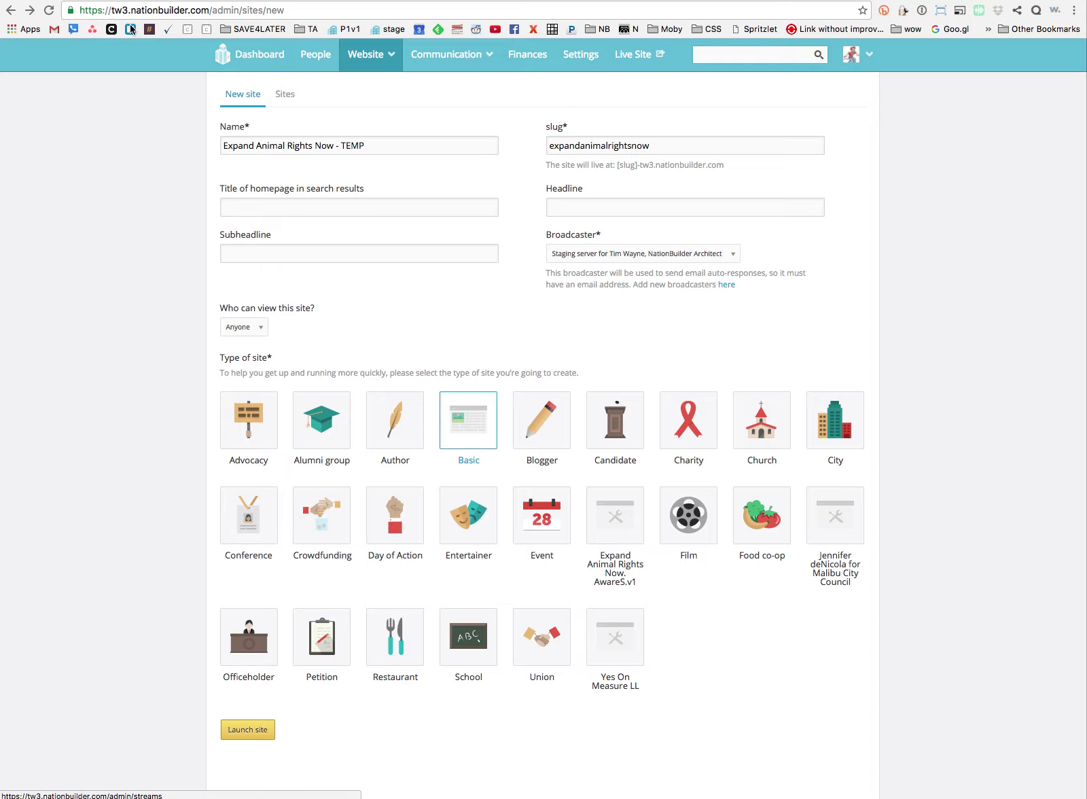
pyautogui.click(142, 265)
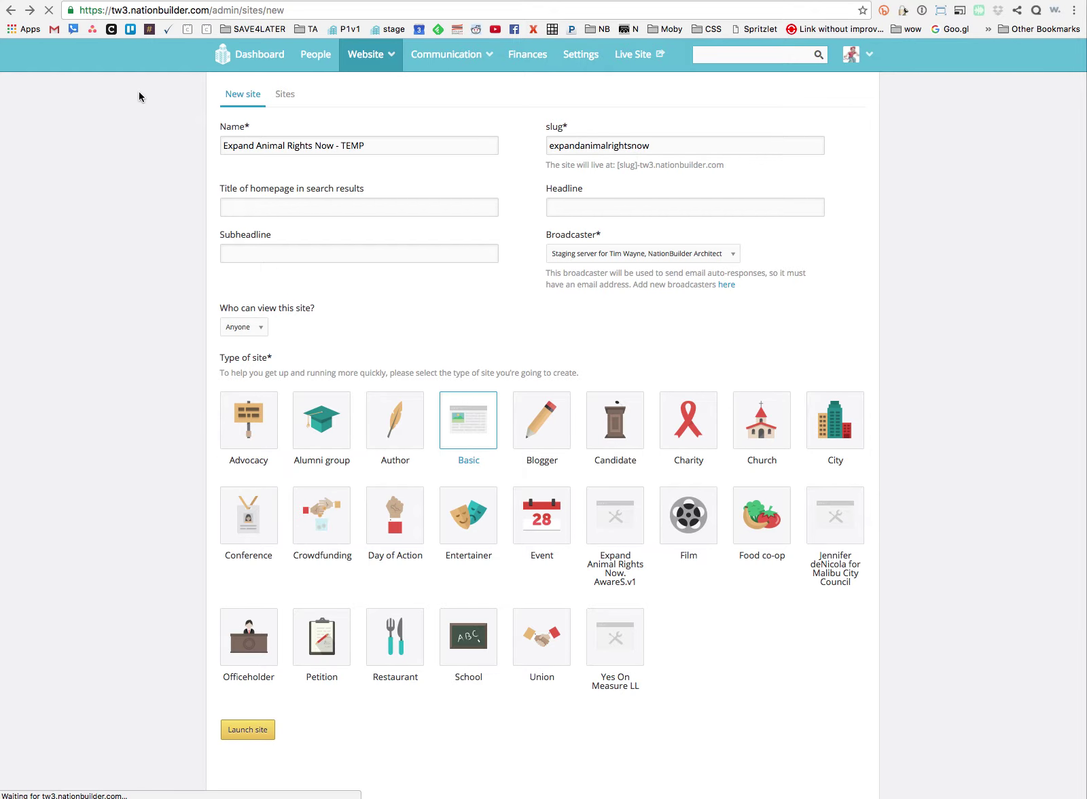
pyautogui.click(285, 145)
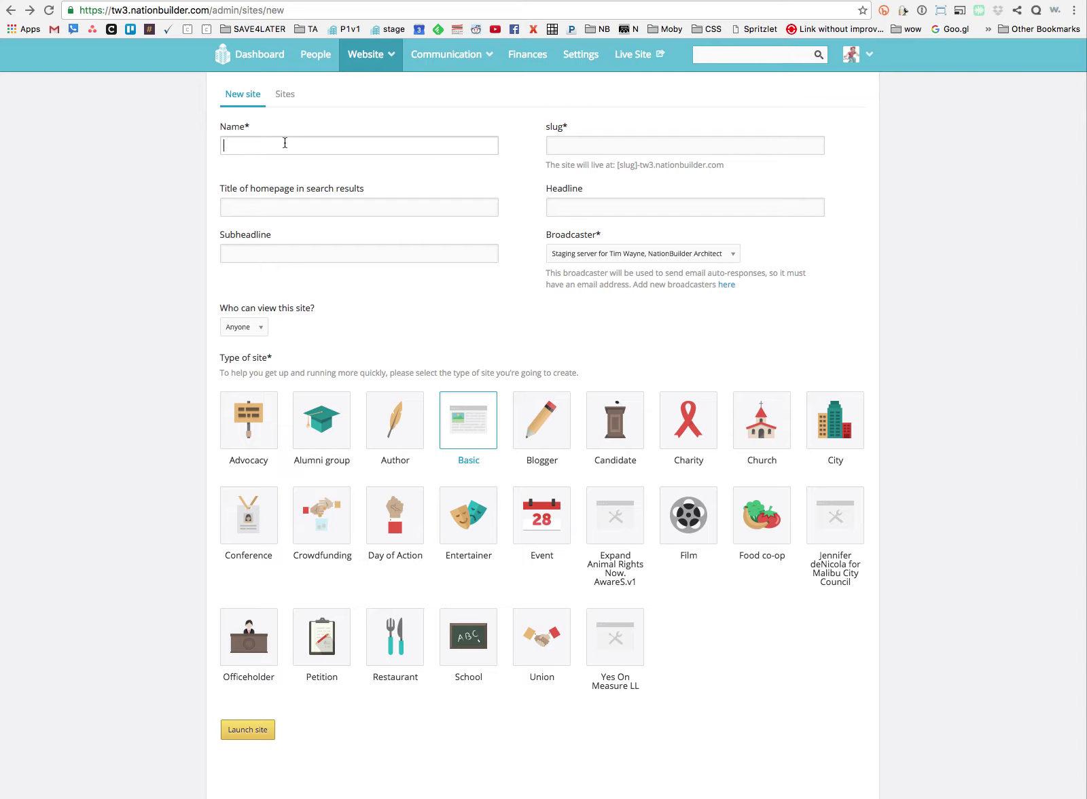
pyautogui.write('E')
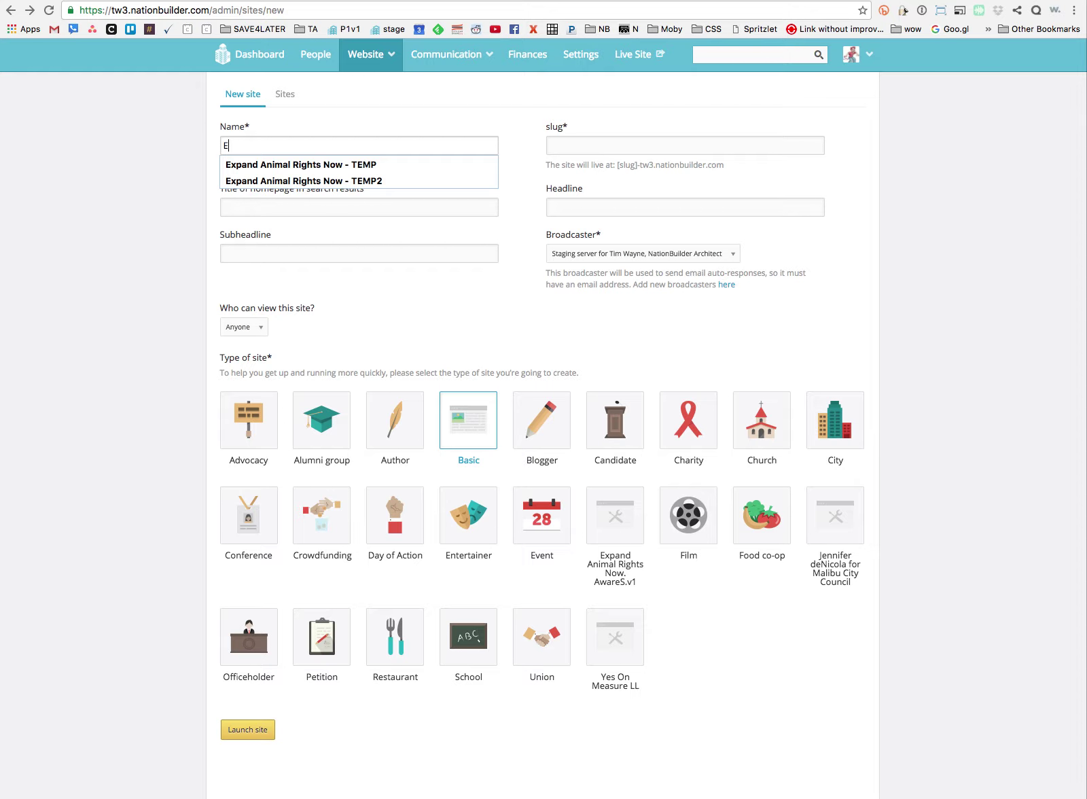
pyautogui.write('x')
pyautogui.press('Down')
pyautogui.press('Tab')
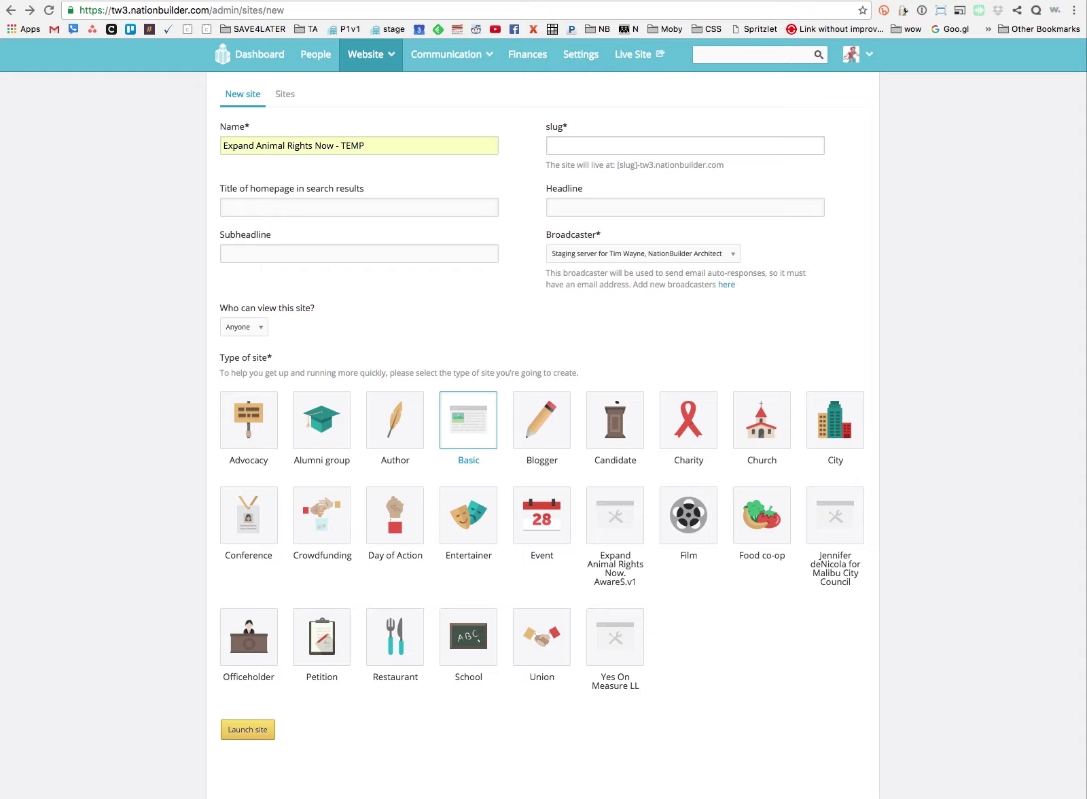
pyautogui.press('Down')
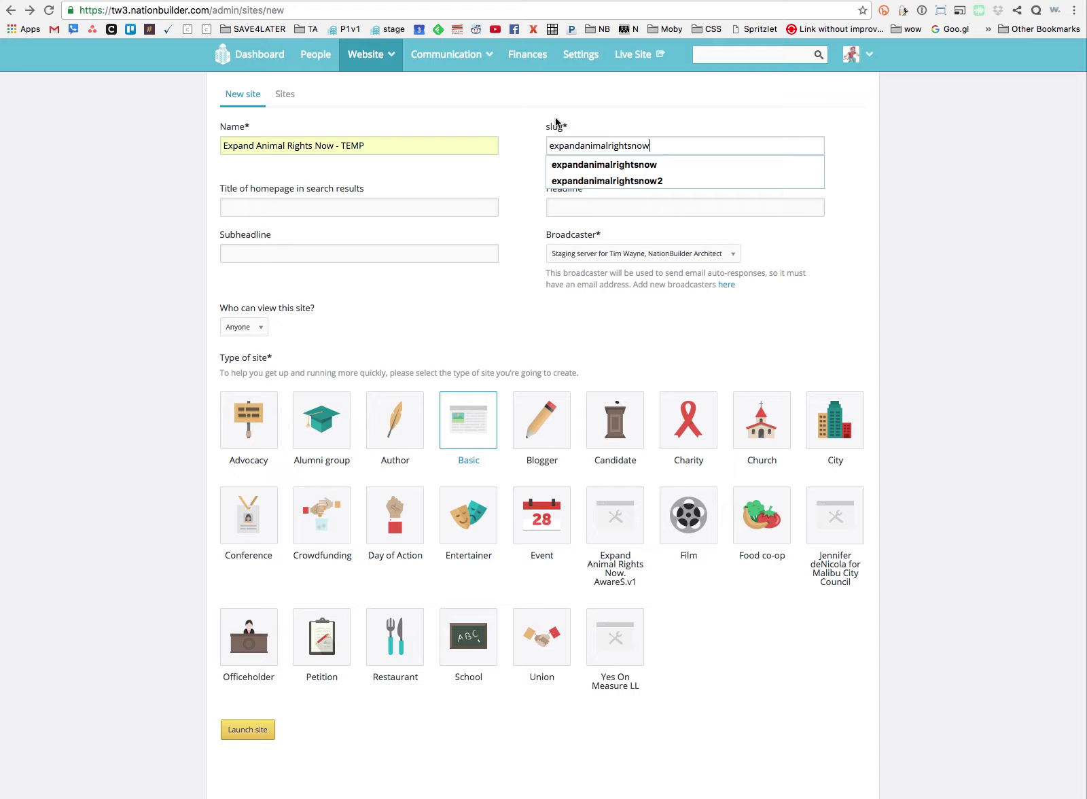
pyautogui.click(650, 164)
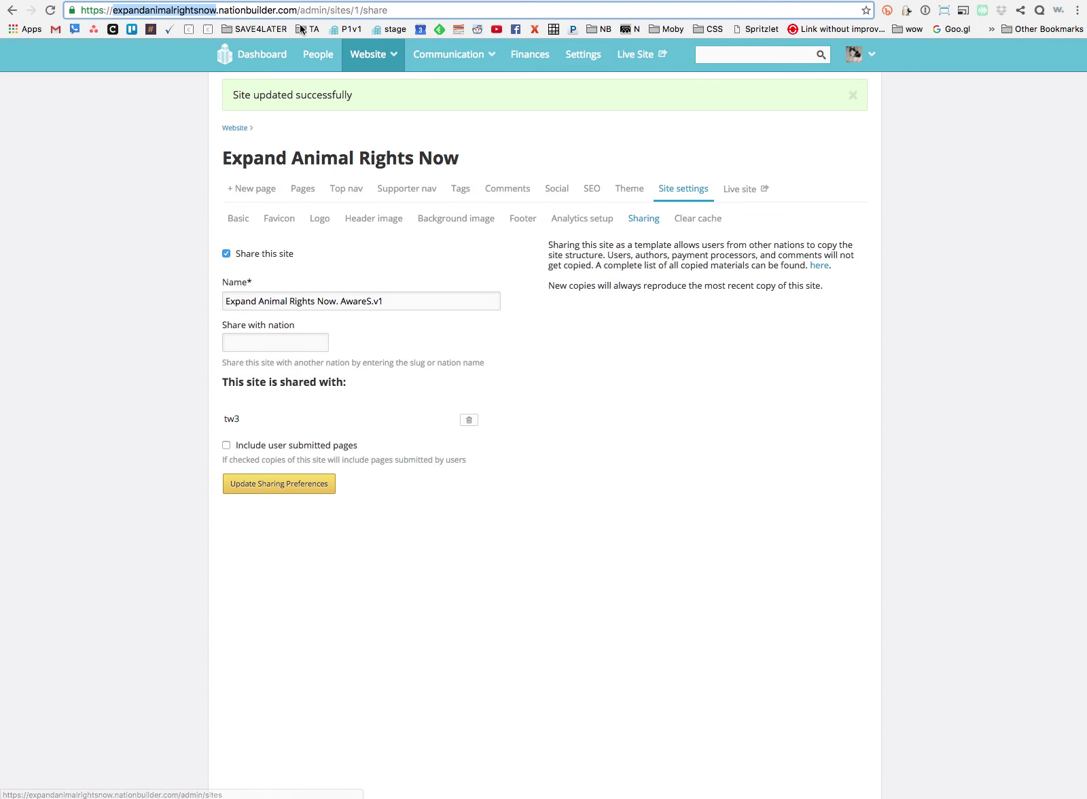
# Back in the new site form, shorten the slug to 'expand' and pick the Expand Animal Rights Now. AwareS.v1 template.
pyautogui.press('super+grave')
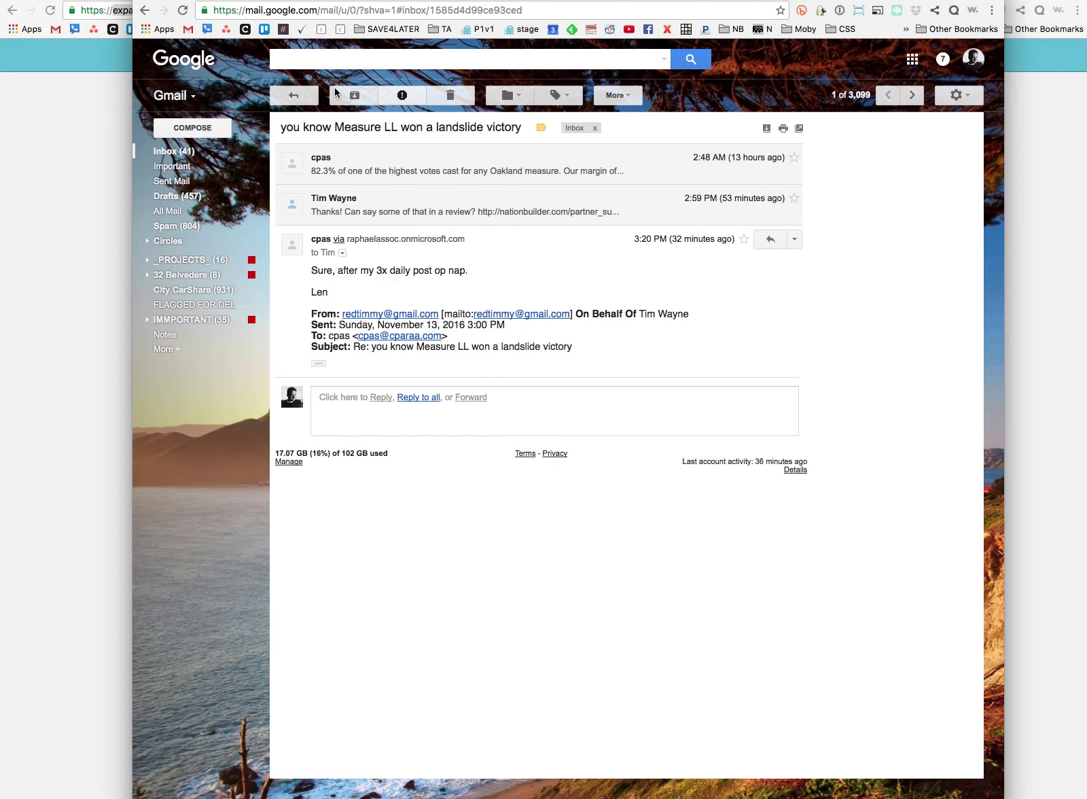
pyautogui.press('super+grave')
pyautogui.click(67, 80)
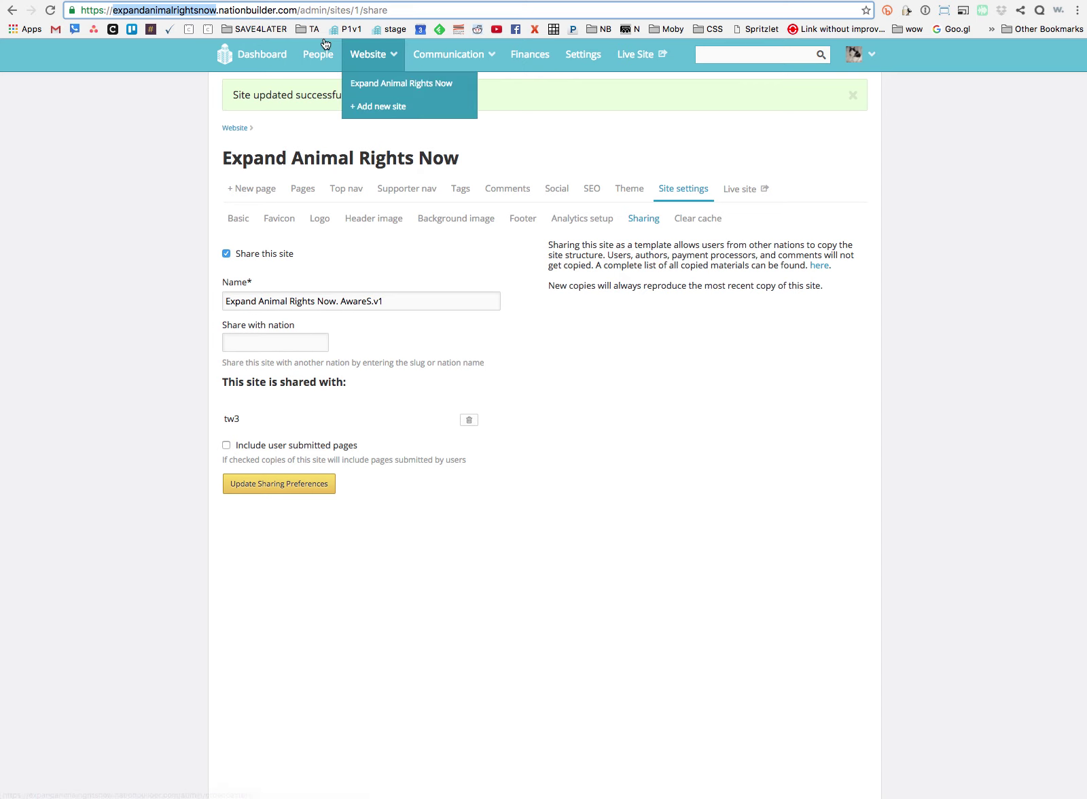
pyautogui.press('super+grave')
pyautogui.press('super+grave')
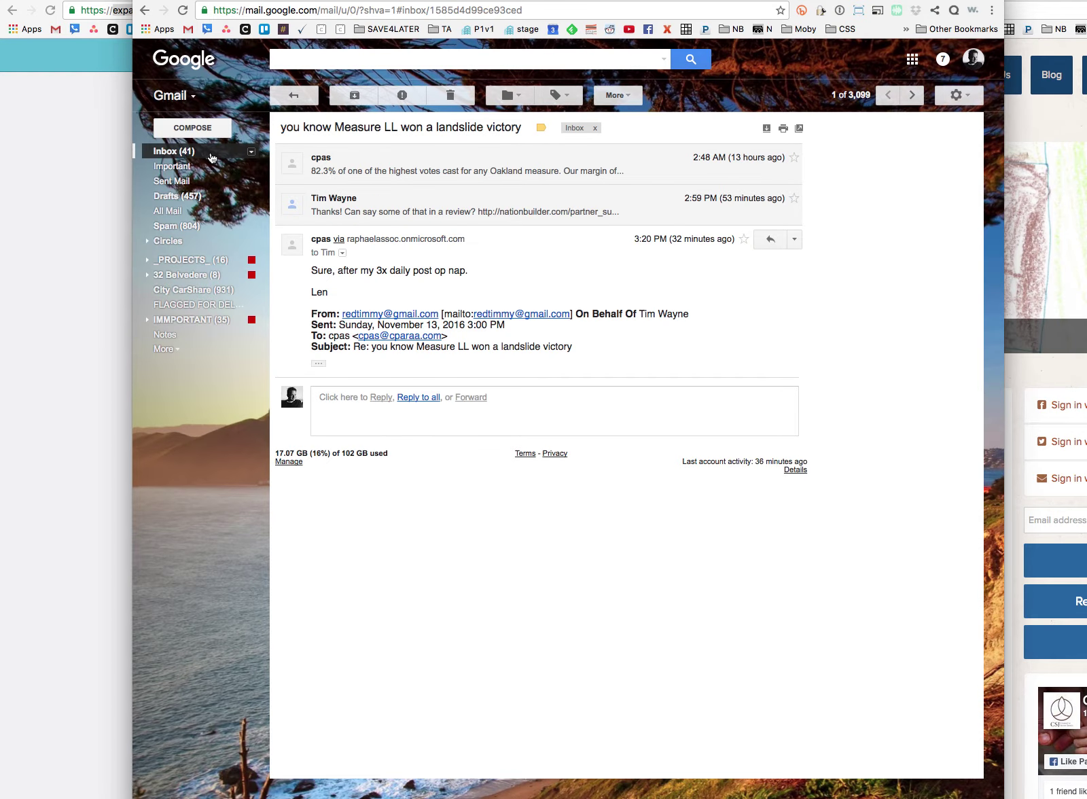
pyautogui.press('super+grave')
pyautogui.doubleClick(597, 145)
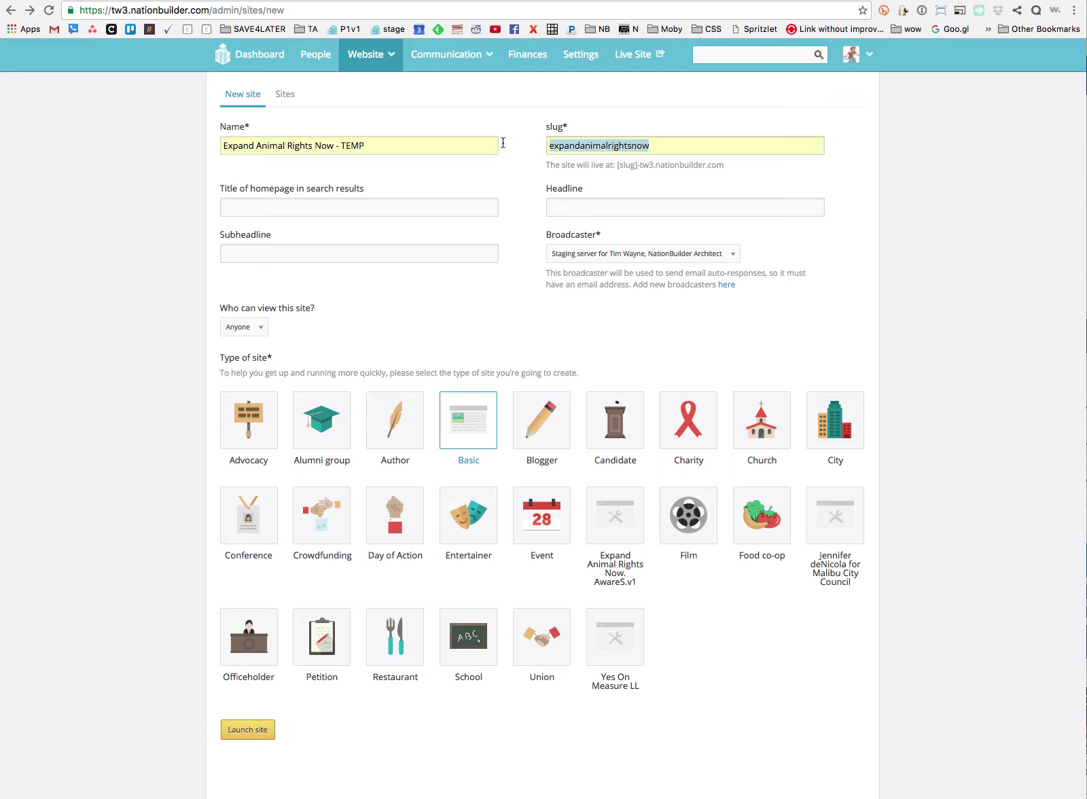
pyautogui.write('expand1')
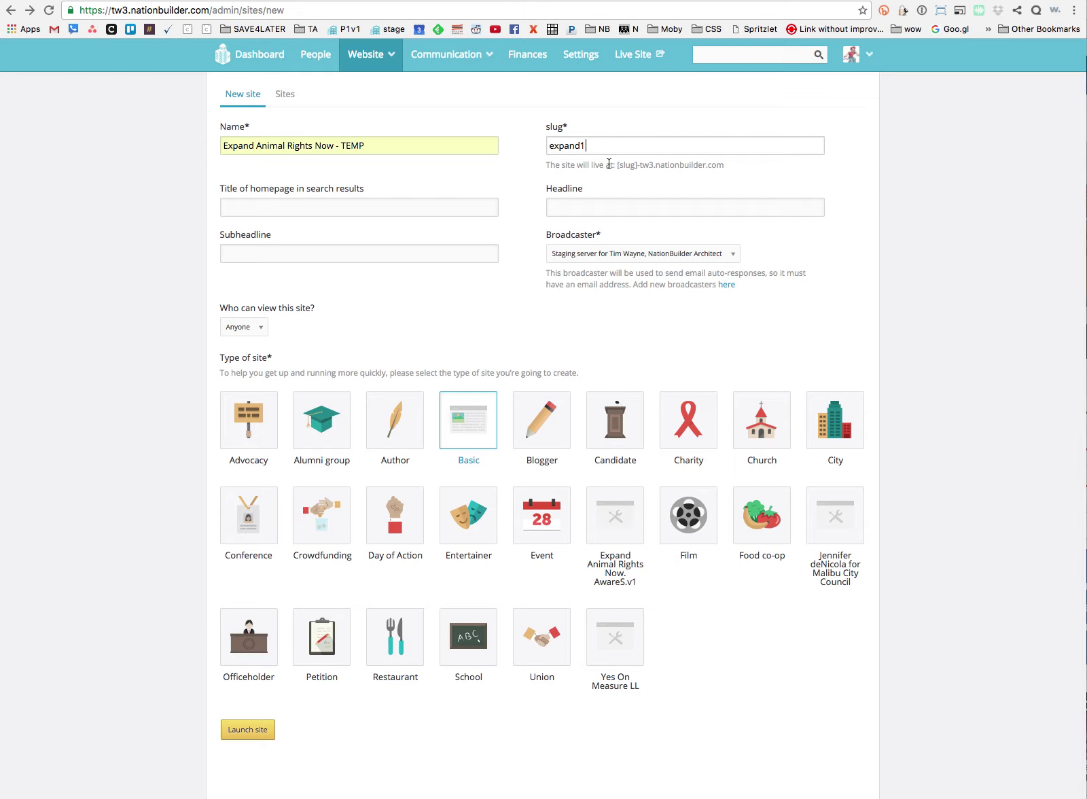
pyautogui.press('BackSpace')
pyautogui.click(624, 563)
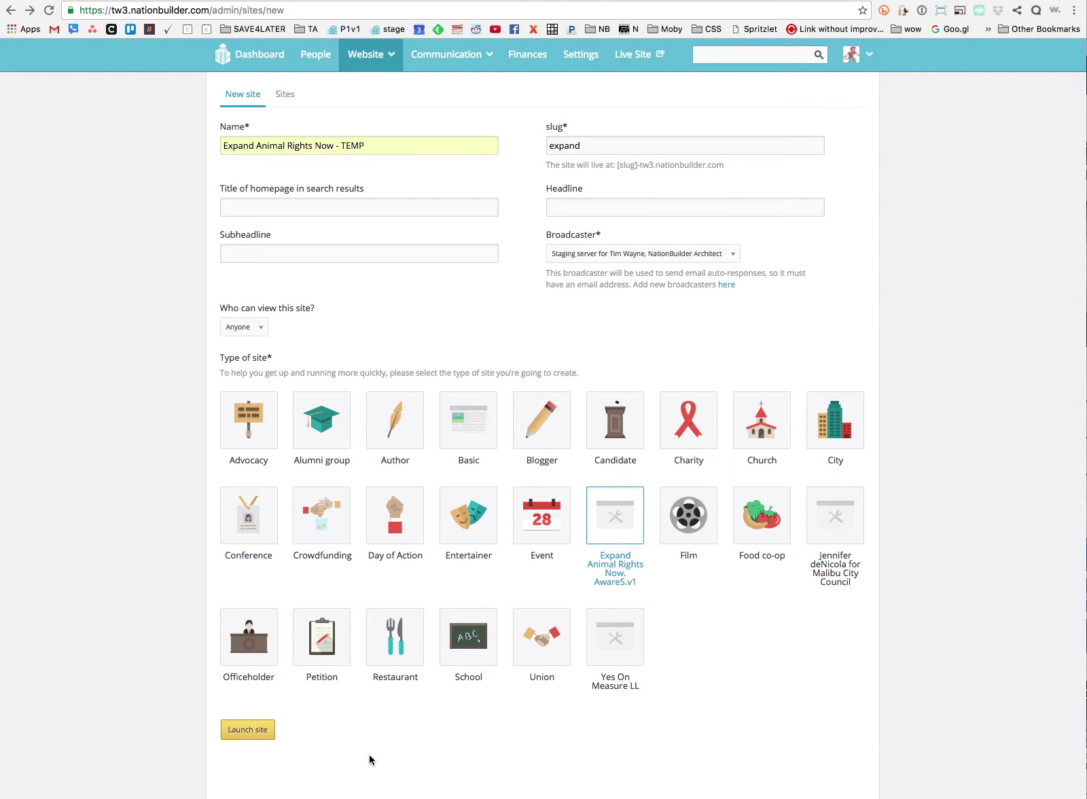
# Launch the site, then reload the tw3 sites list once the installing banner shows.
pyautogui.click(255, 733)
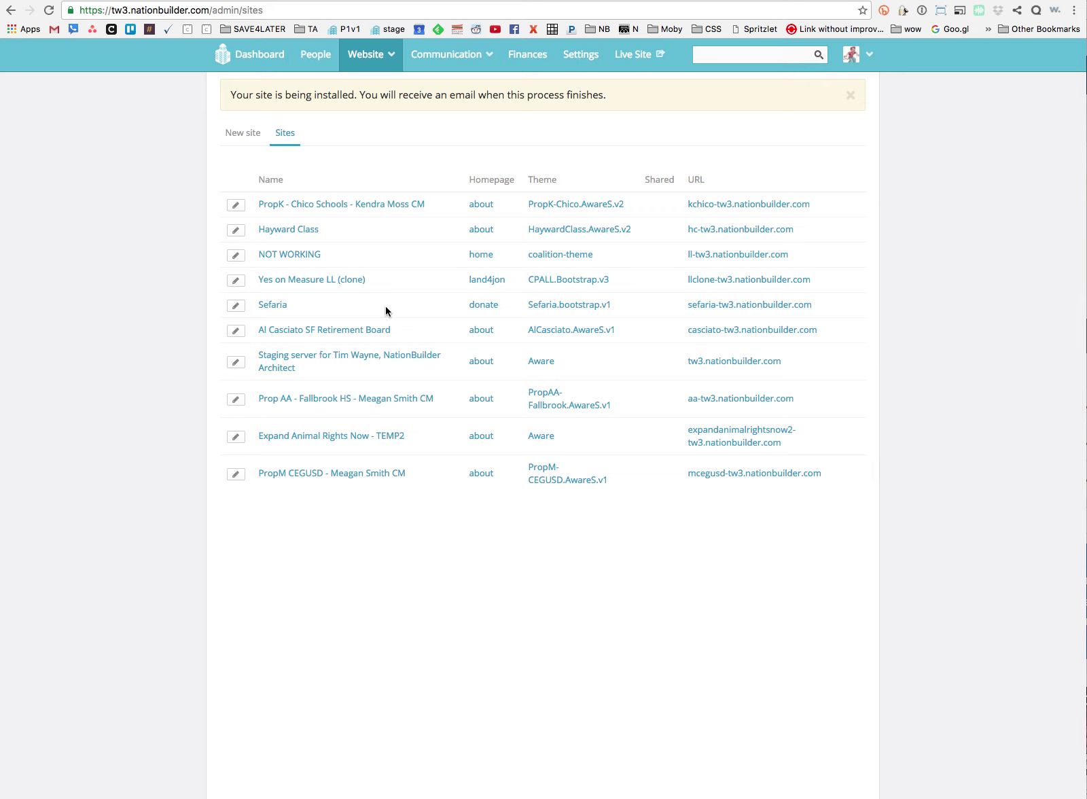
pyautogui.click(51, 10)
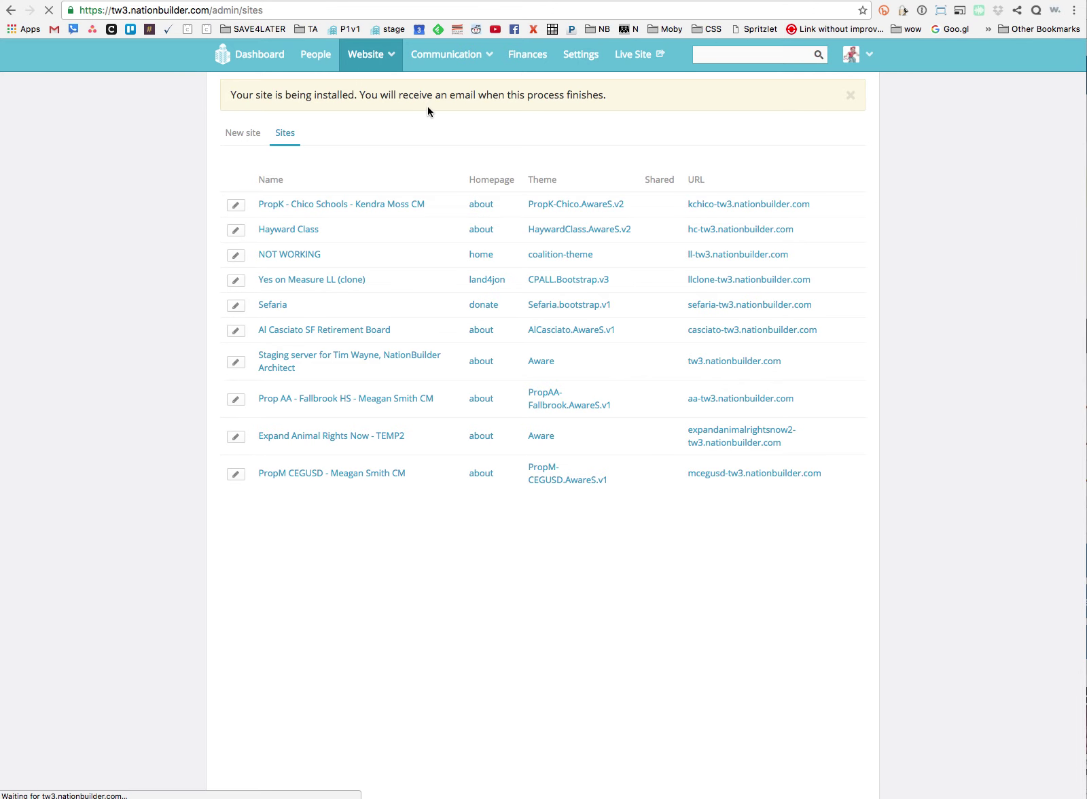